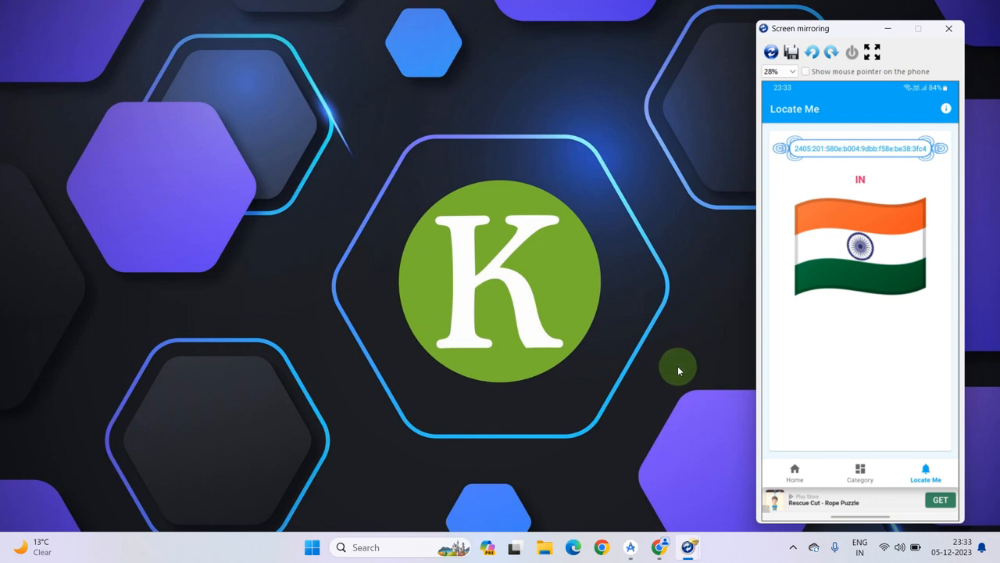
Show the api.country.is JSON response in the browser alongside the Locate Me demo.
left_click(661, 547)
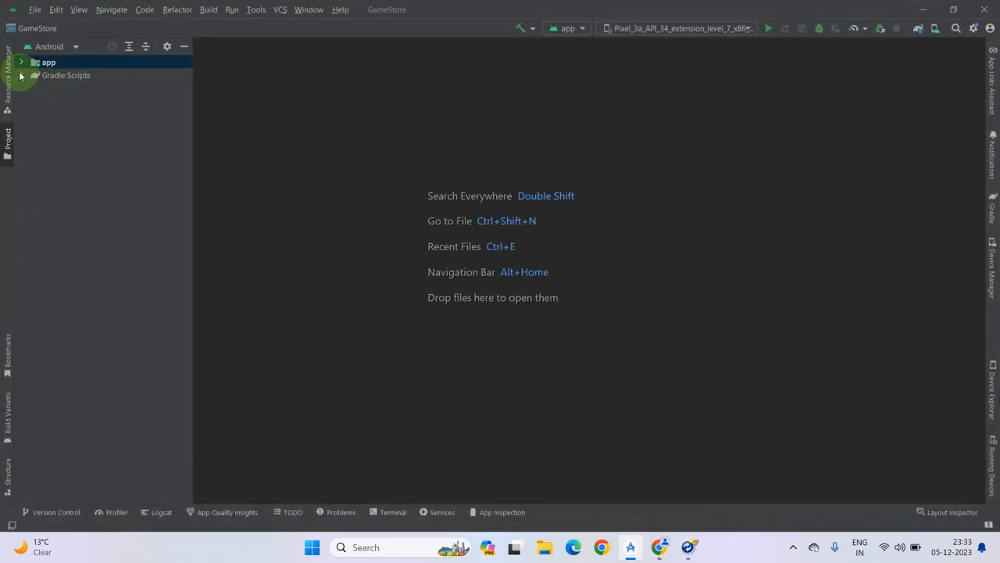
Open ApiClient.java from app > java > com.krishnaapps.gamestore > ApiFiles in the editor.
left_click(22, 62)
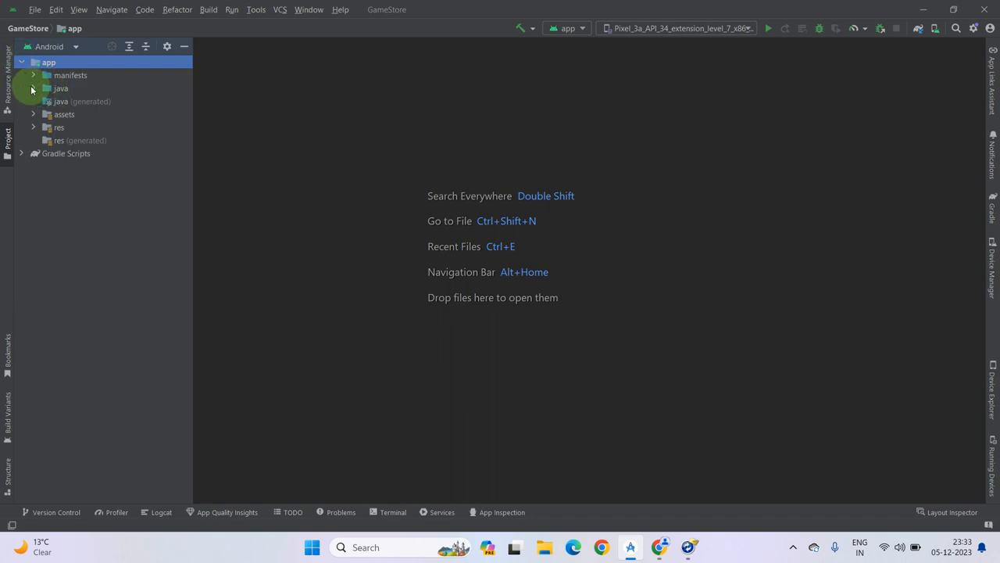
left_click(33, 89)
left_click(45, 101)
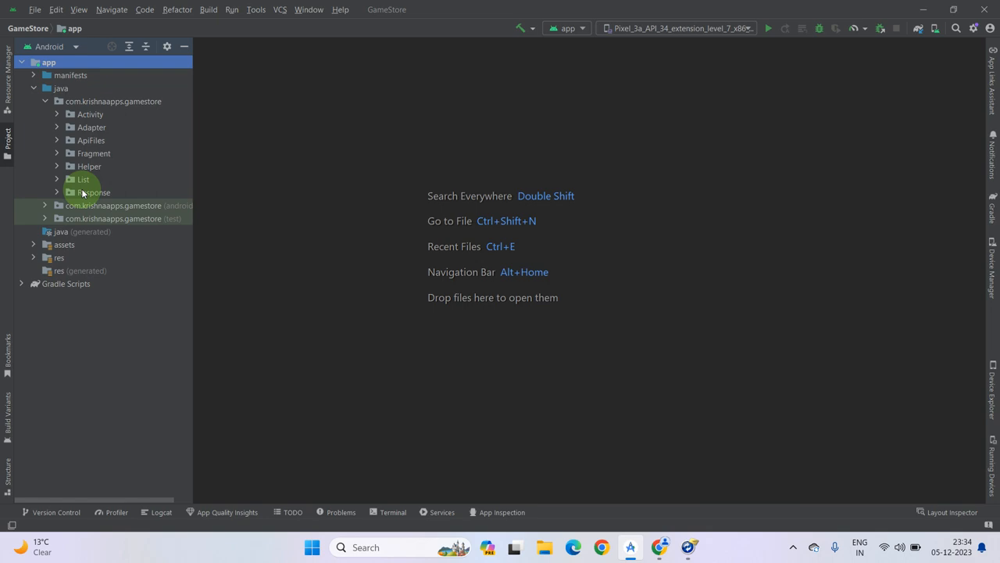
left_click(58, 141)
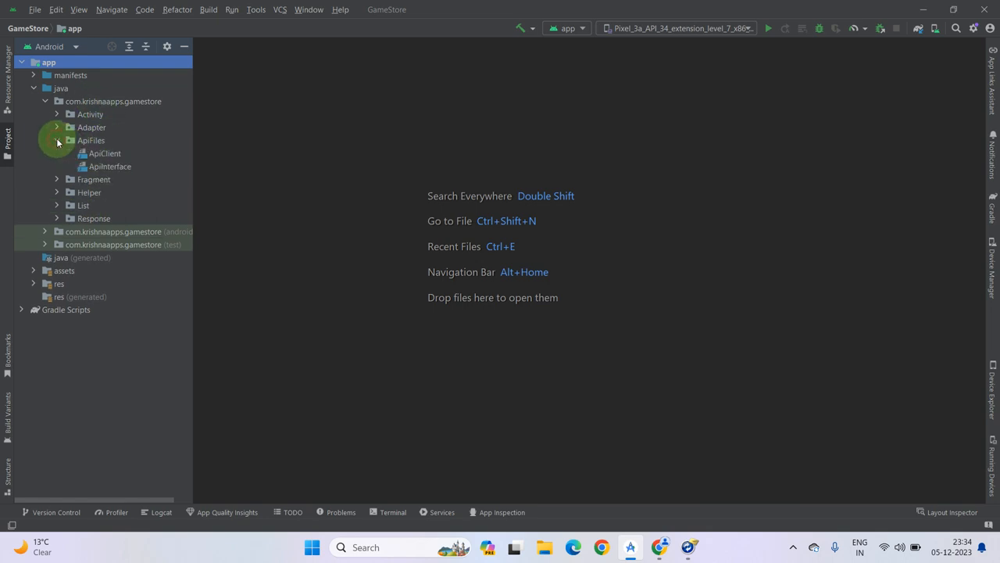
left_click(101, 154)
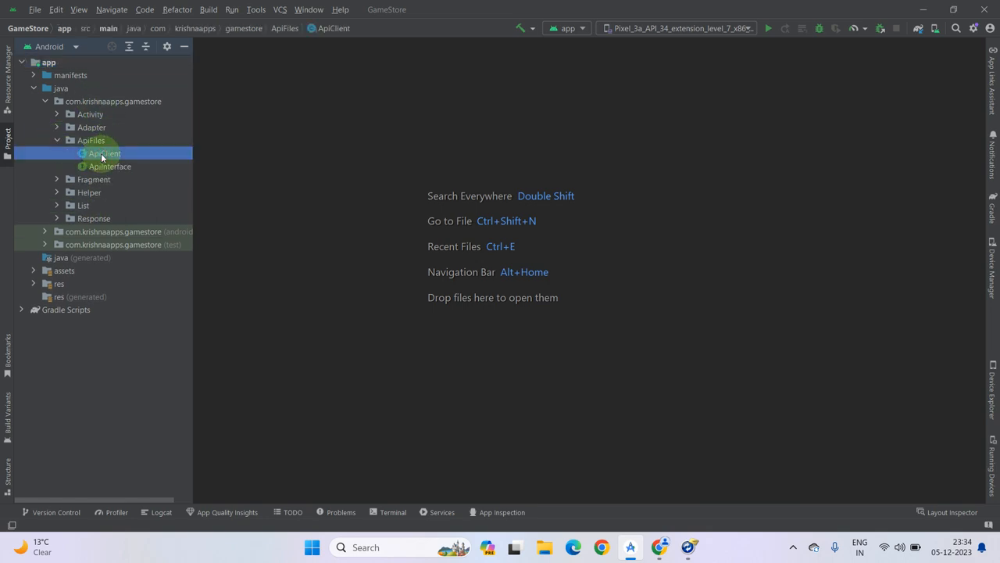
double_click(102, 154)
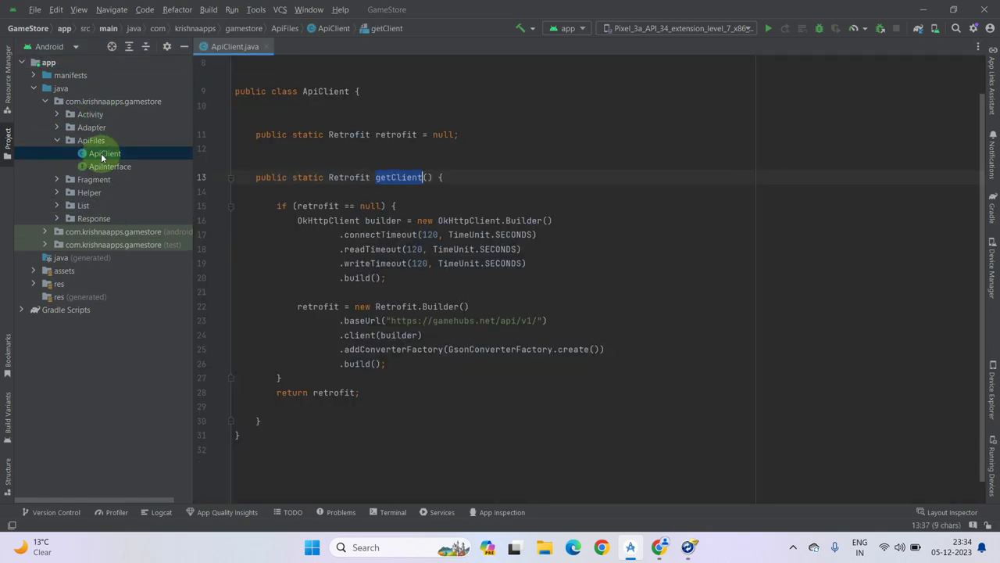
Paste a copy of the whole getClient method directly below the original.
left_click(464, 418)
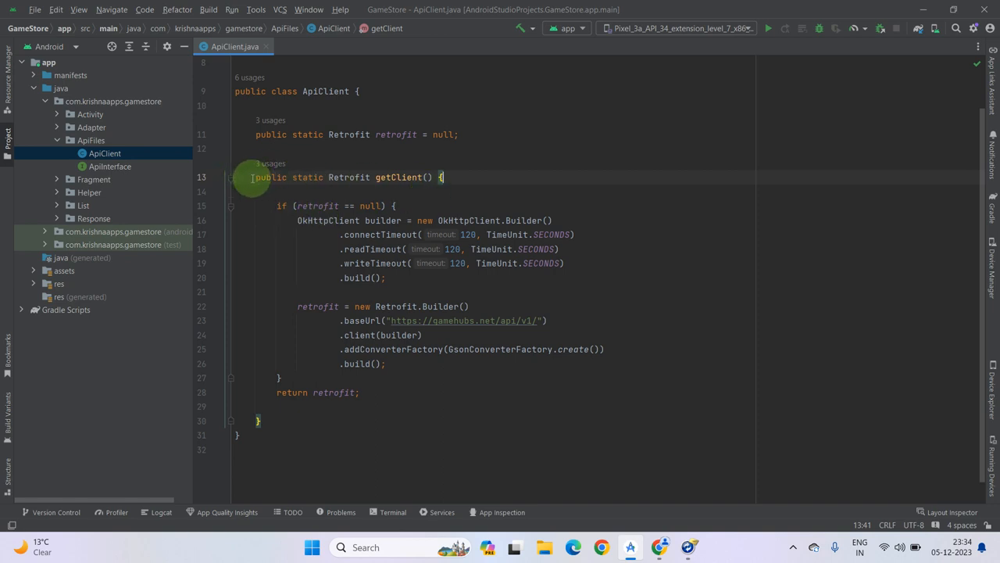
left_click_drag(254, 178, 264, 420)
key("ctrl+c")
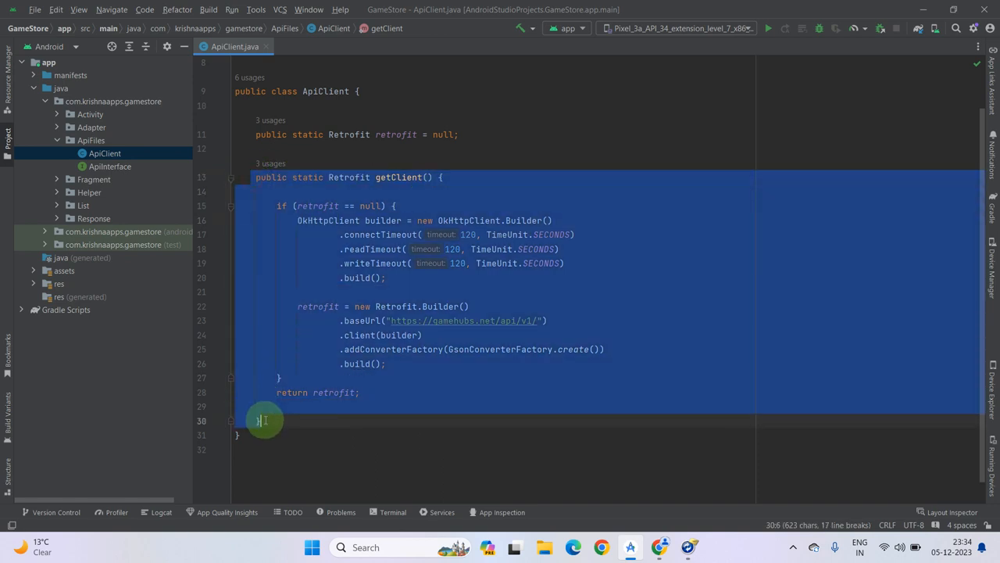
left_click(264, 420)
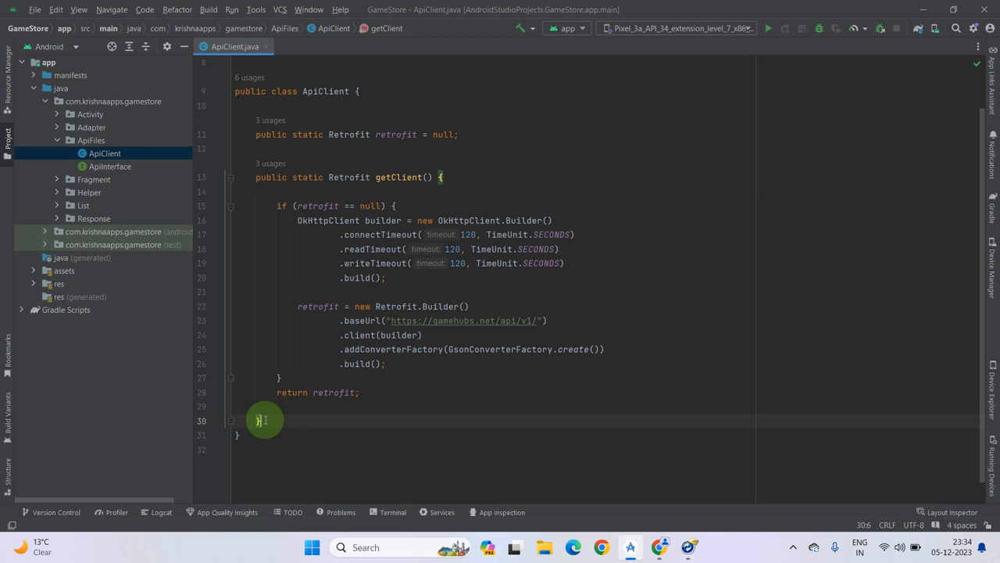
key("Return")
key("ctrl+v")
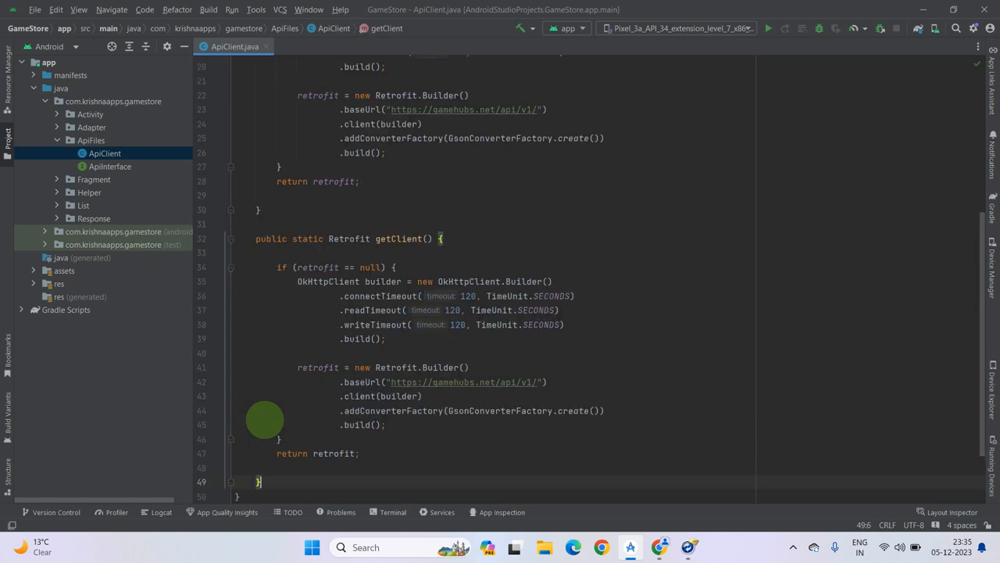
Select the copied method's name getClient to rename it getCountryClient.
left_click(380, 239)
left_click_drag(379, 238, 422, 239)
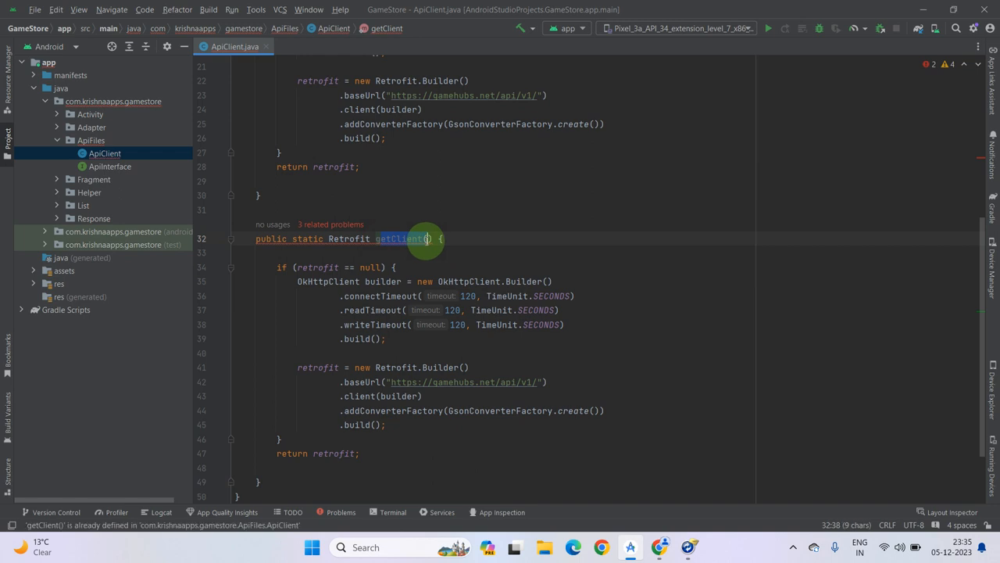
type("g")
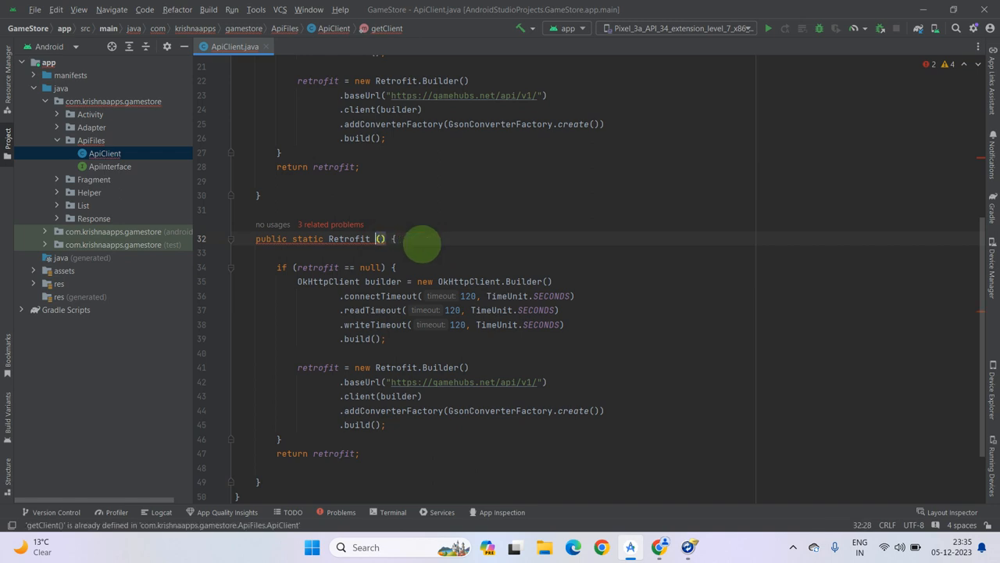
type("et")
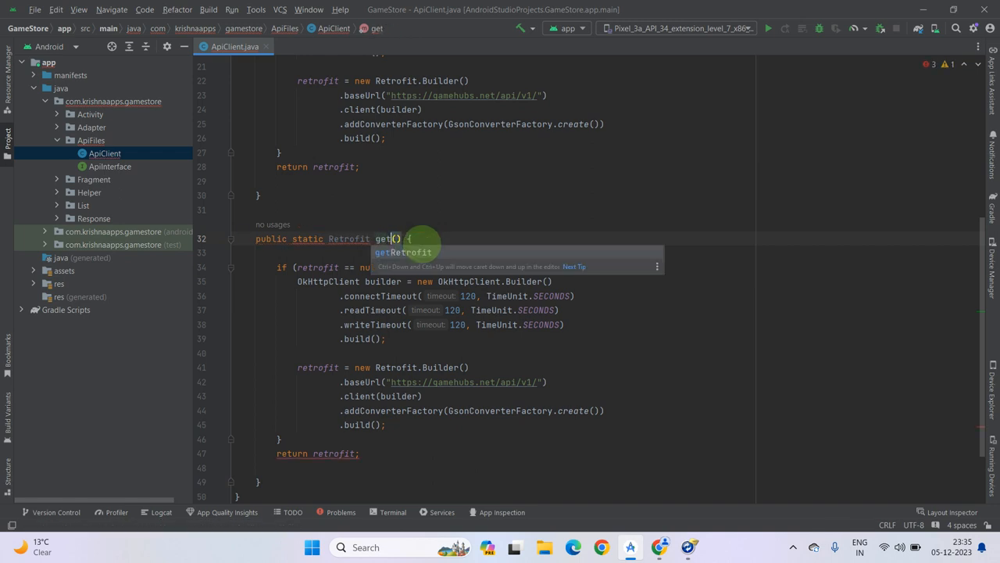
type("Country")
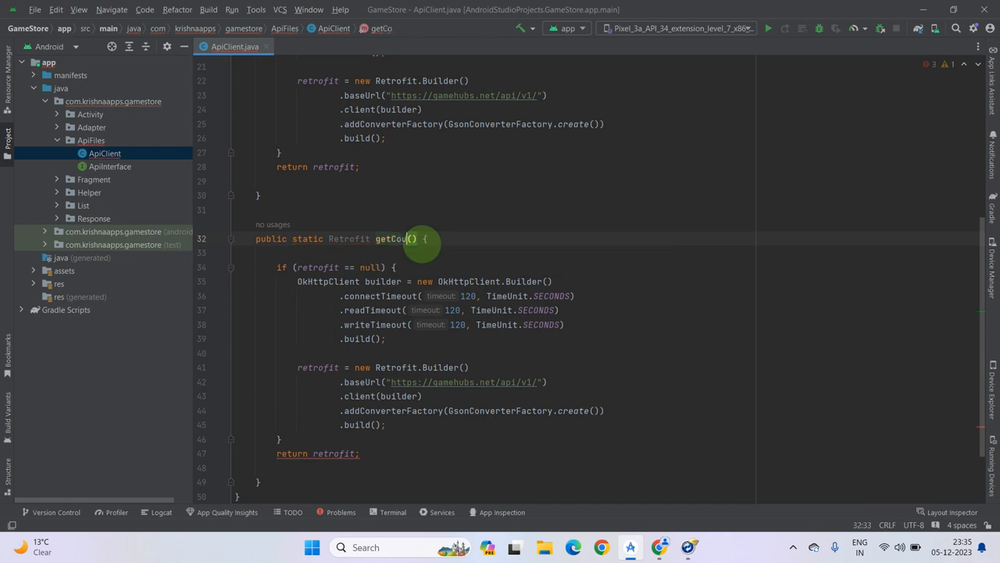
type("Cli")
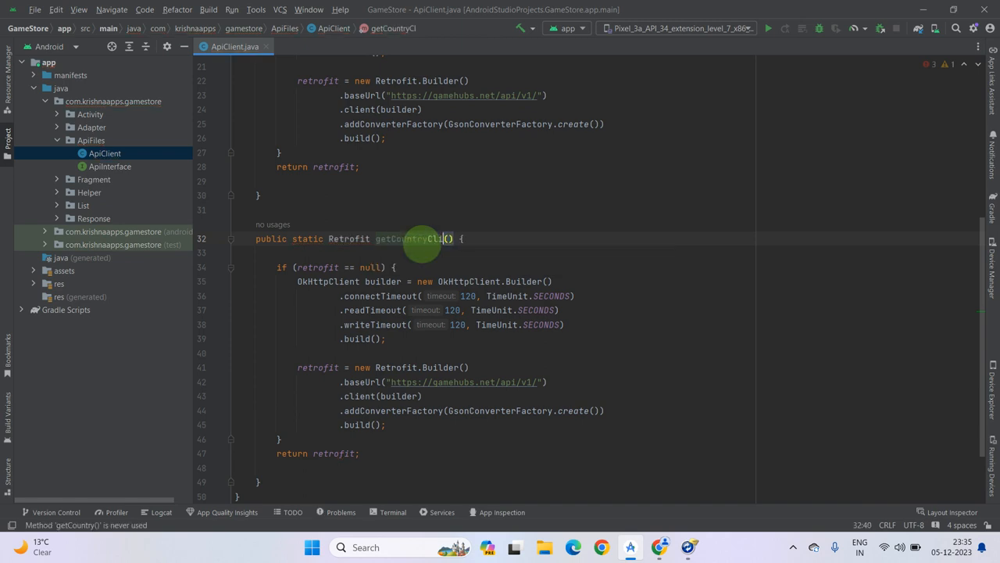
type("ent")
Finish renaming the copied method to getCountryClient.
left_click(409, 260)
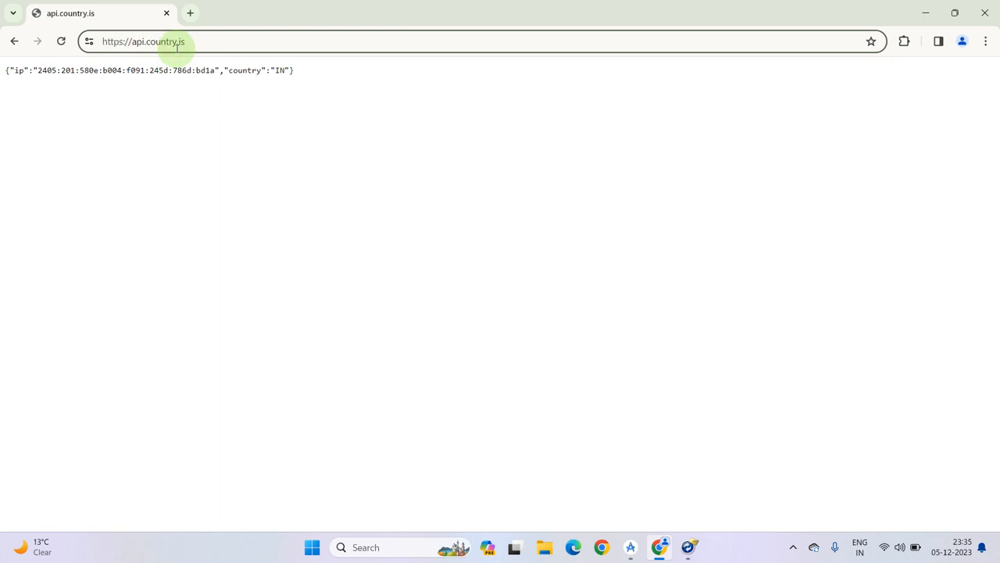
type("?")
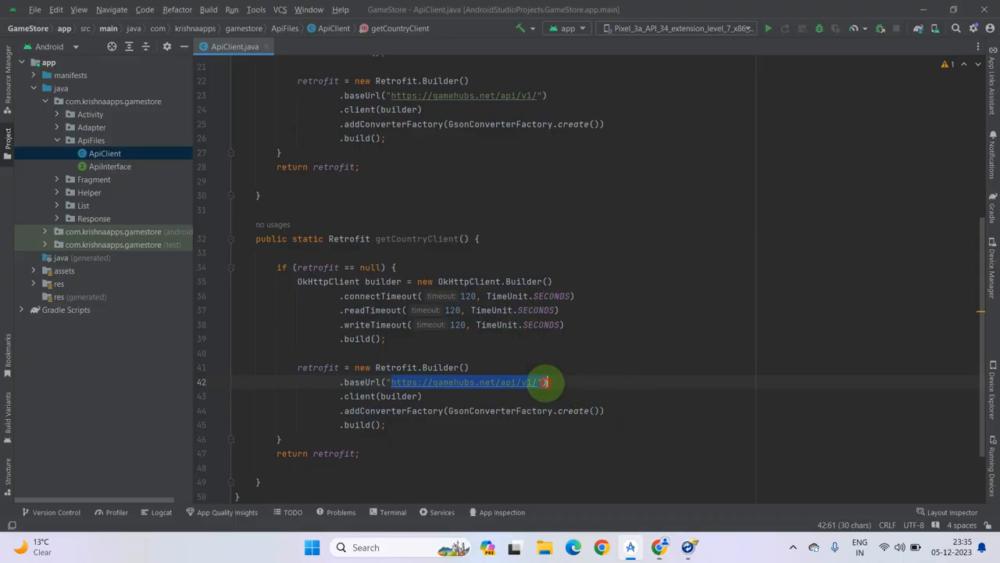
left_click(545, 382)
left_click_drag(390, 382, 538, 382)
key("BackSpace")
type("https://api.country.is/")
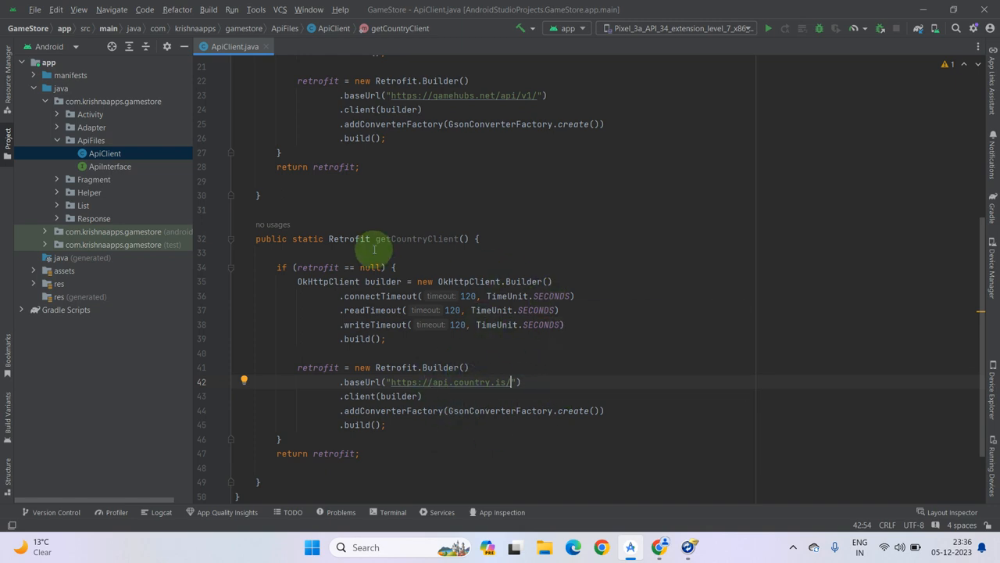
double_click(320, 267)
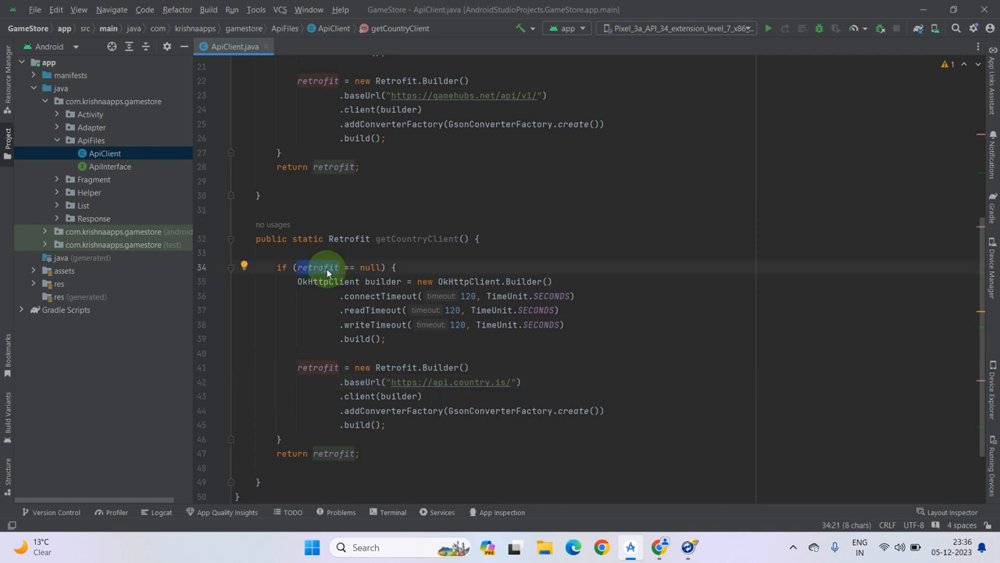
scroll(328, 272, "up", 5)
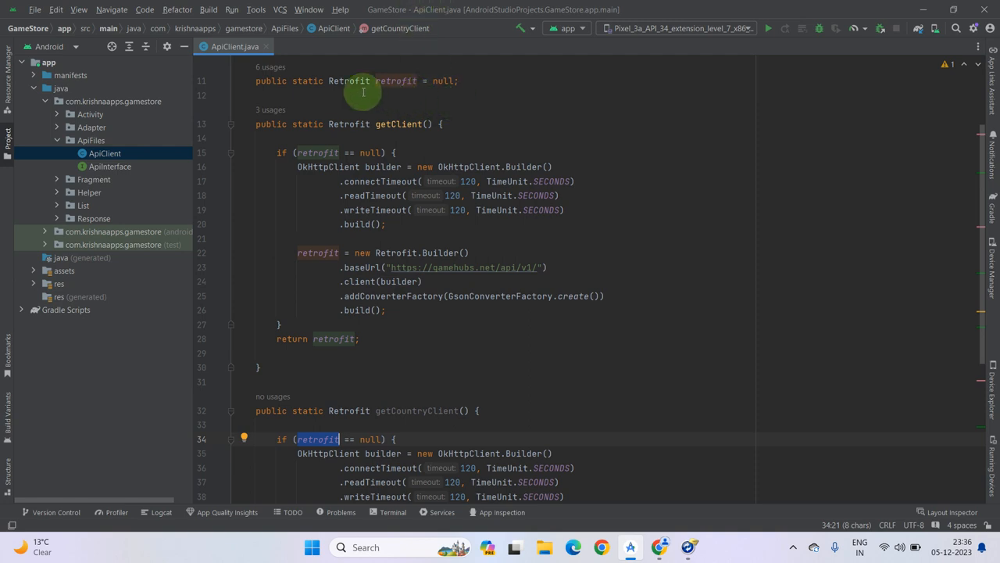
Declare 'private static Retrofit retrofit2 = null;' below the retrofit field.
left_click(484, 81)
key("Return")
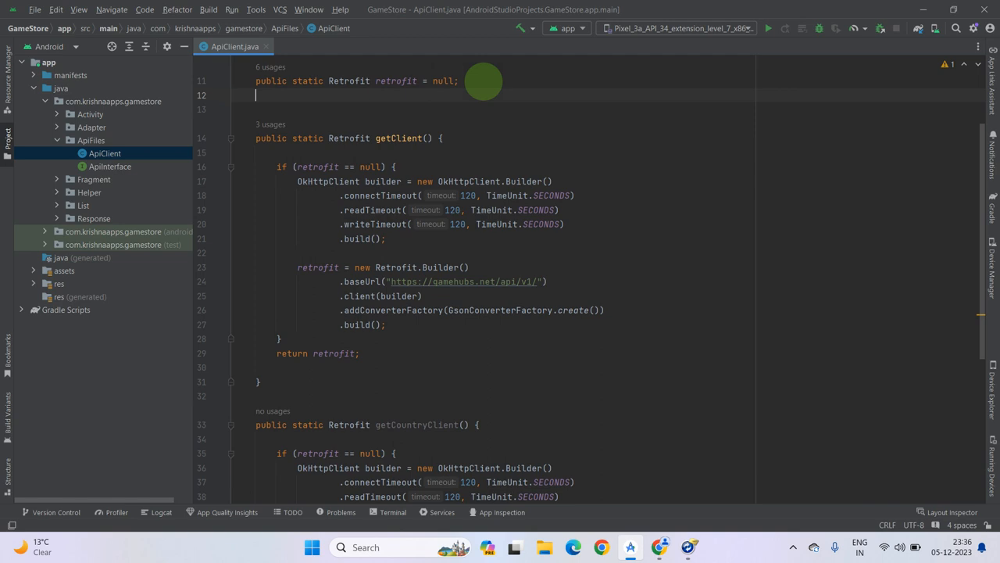
type("private ")
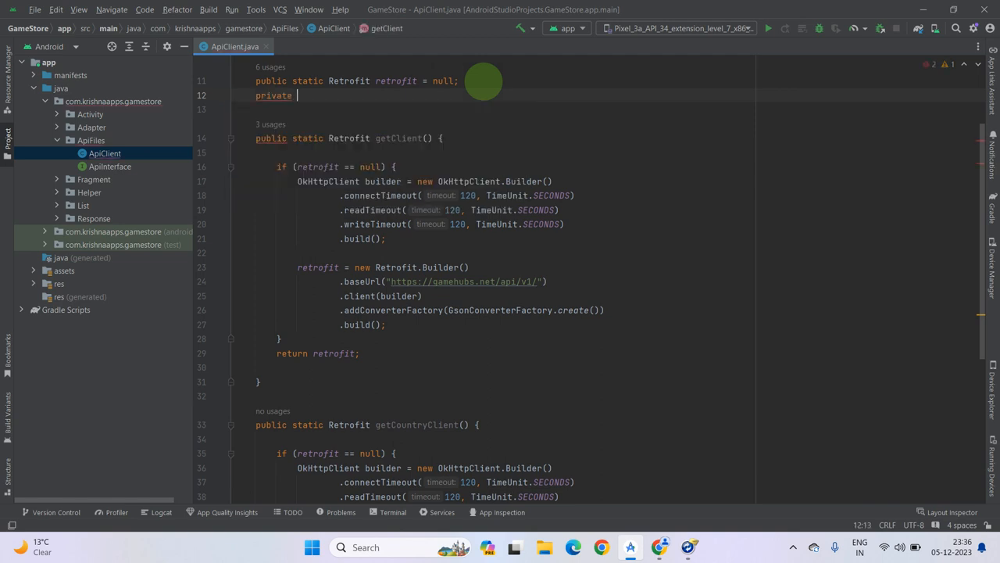
type("static Re")
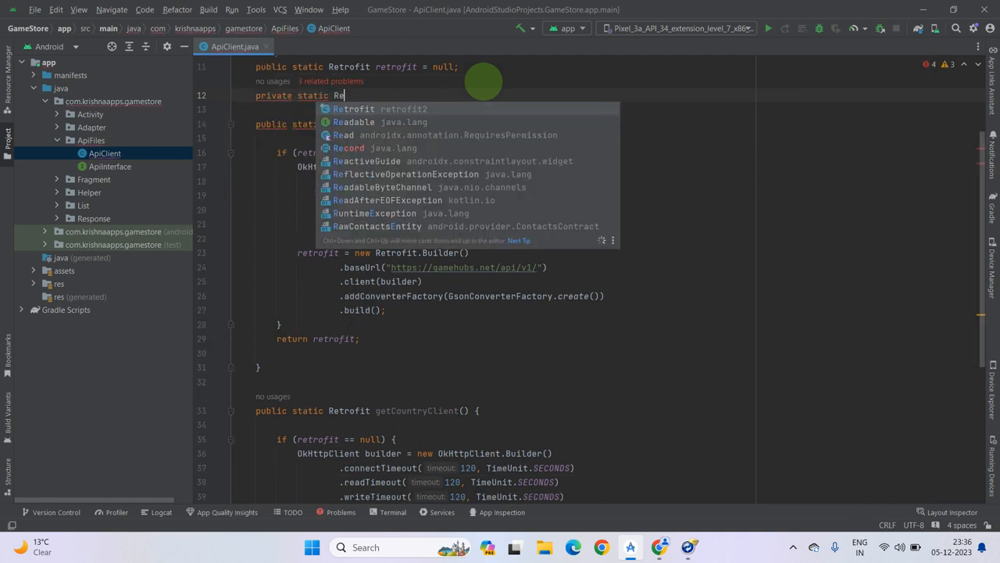
type("tro")
key("Tab")
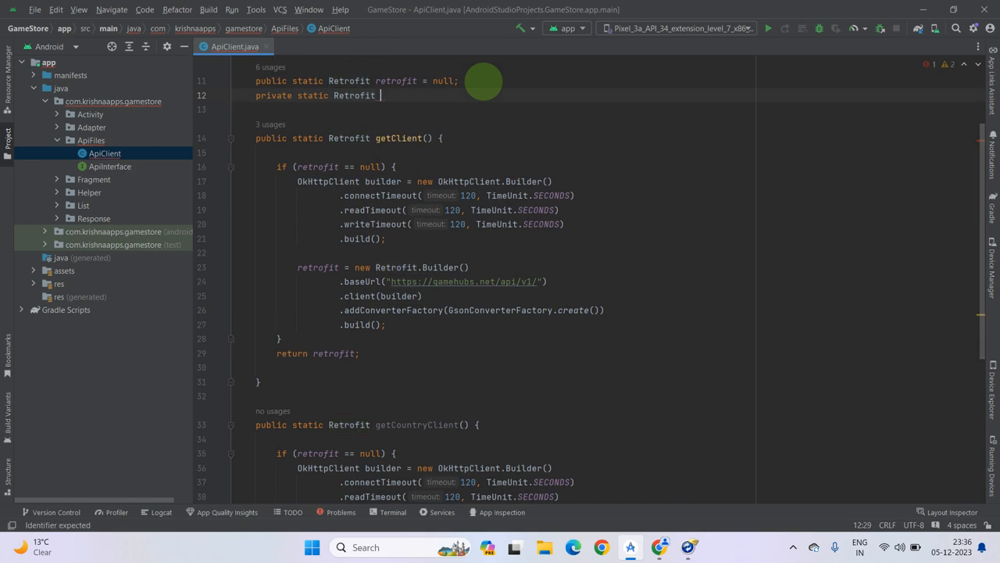
type("retrofit2 = ")
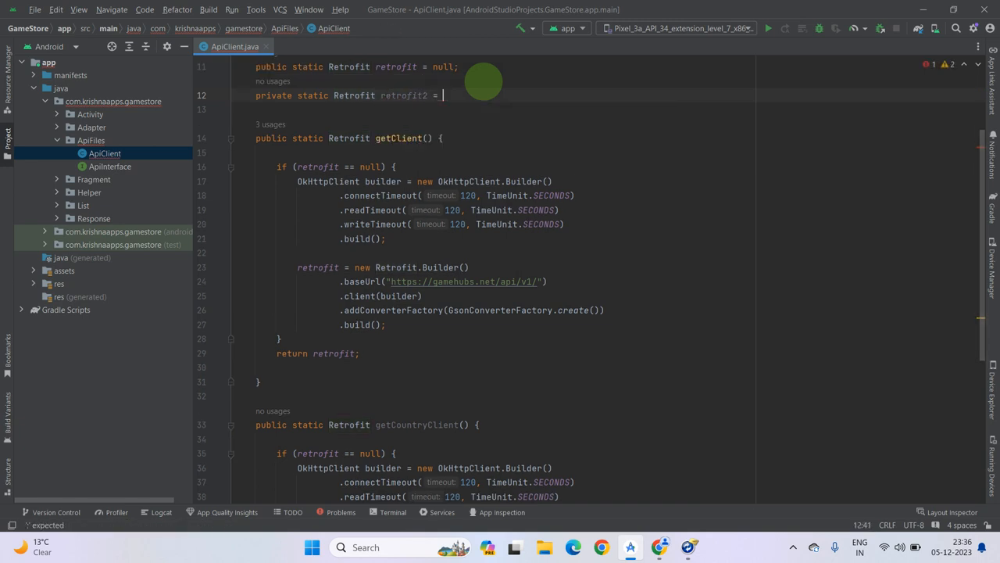
type("null;")
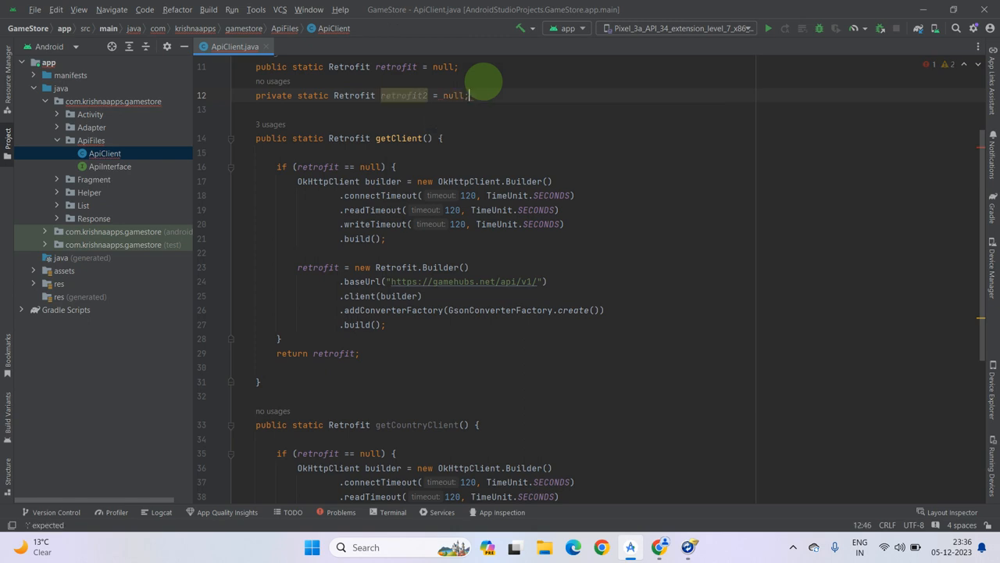
scroll(463, 199, "down", 3)
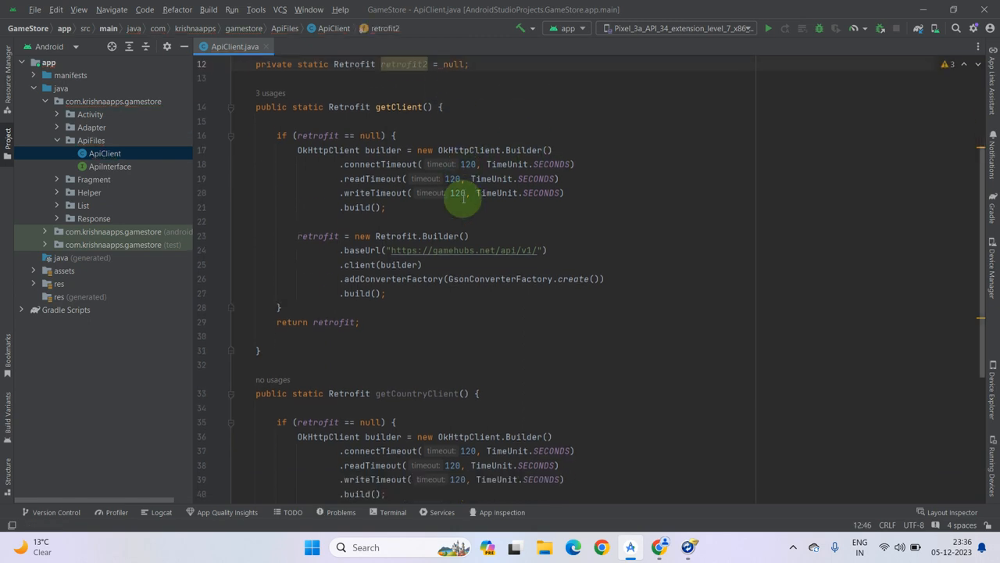
scroll(463, 199, "down", 3)
scroll(464, 200, "up", 5)
Rename retrofit to retrofit2 in getCountryClient's null check, assignment and return.
left_click(397, 96)
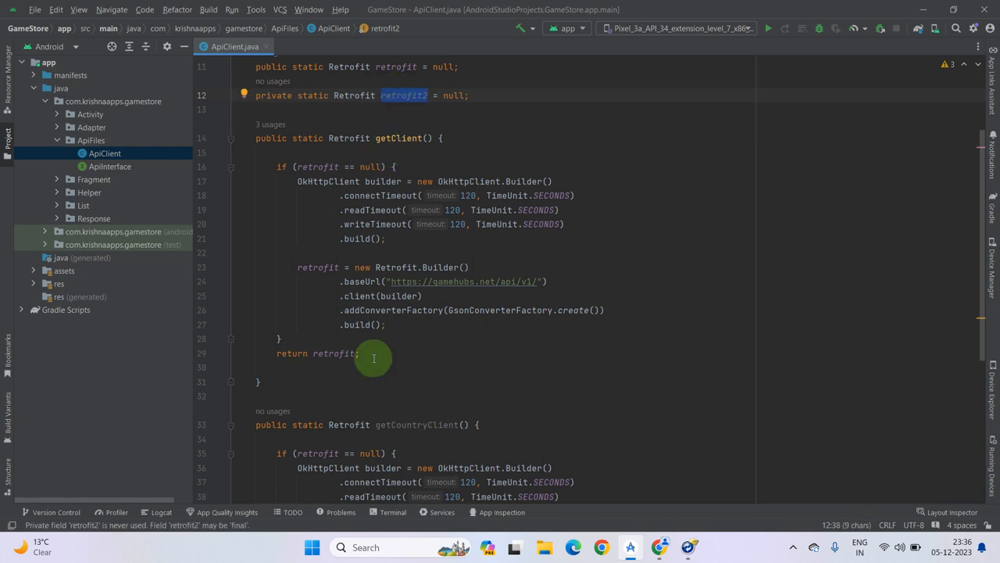
scroll(374, 358, "down", 1)
scroll(373, 358, "down", 5)
double_click(320, 182)
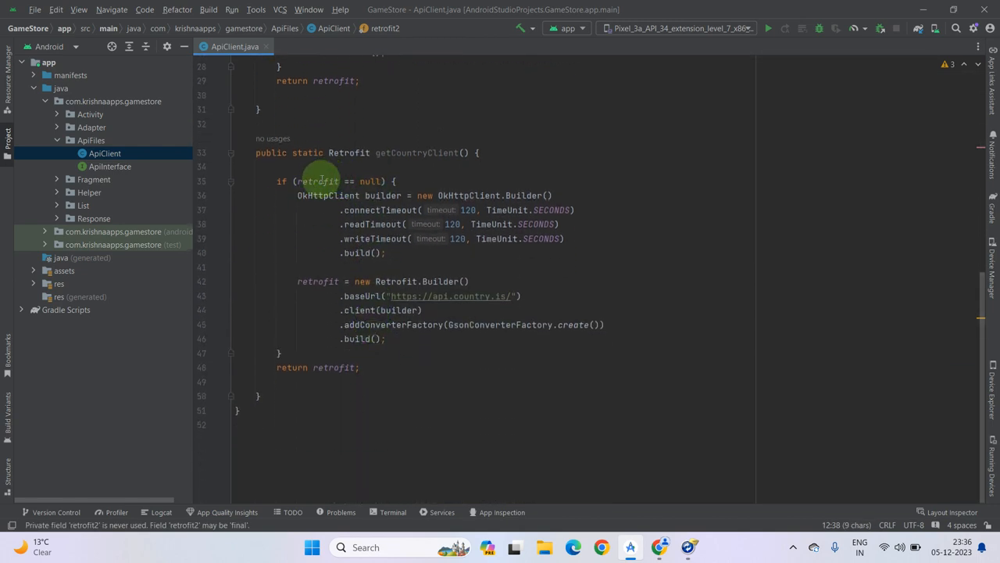
key("Right")
type("2")
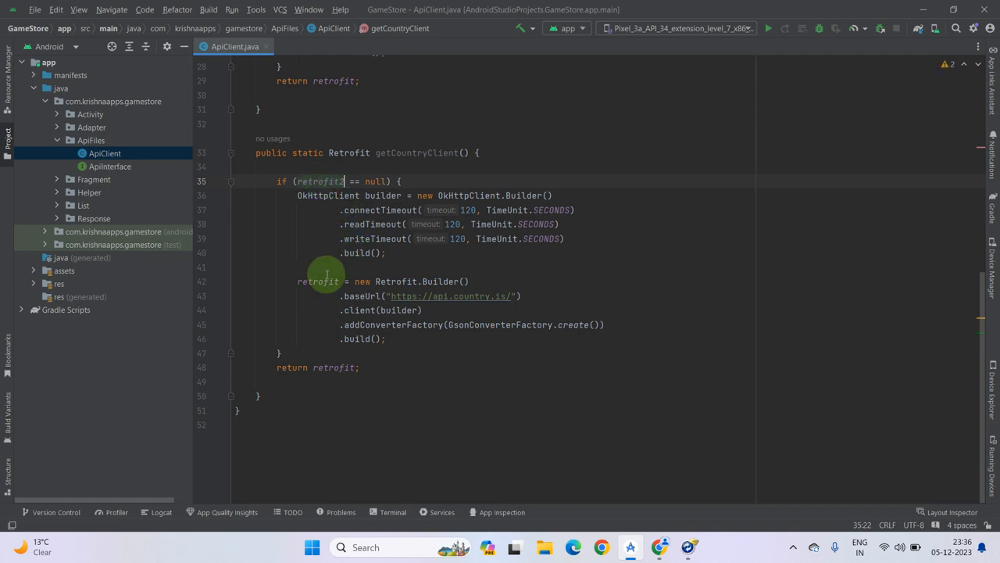
left_click(311, 283)
key("Right")
type("2")
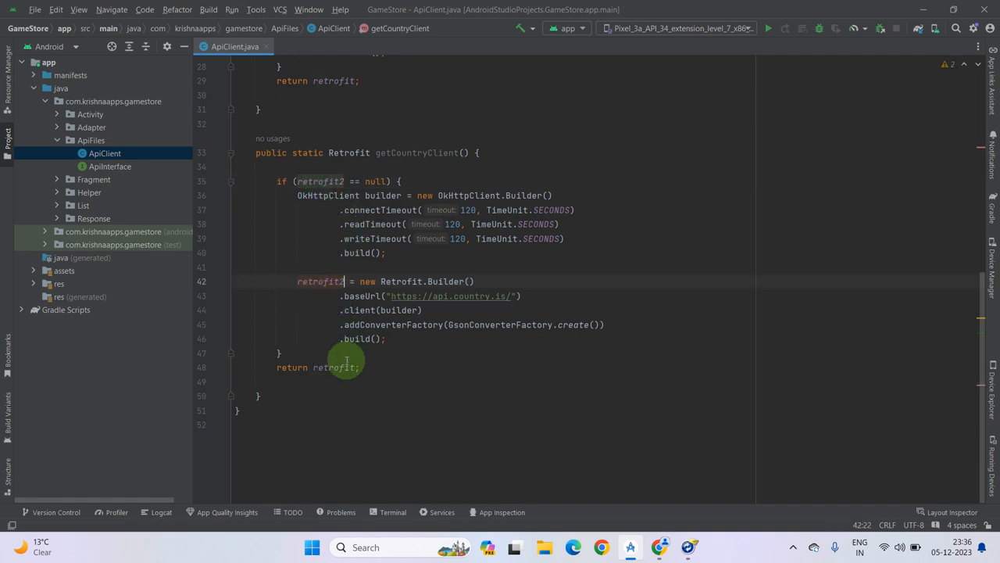
double_click(335, 367)
key("Right")
type("2")
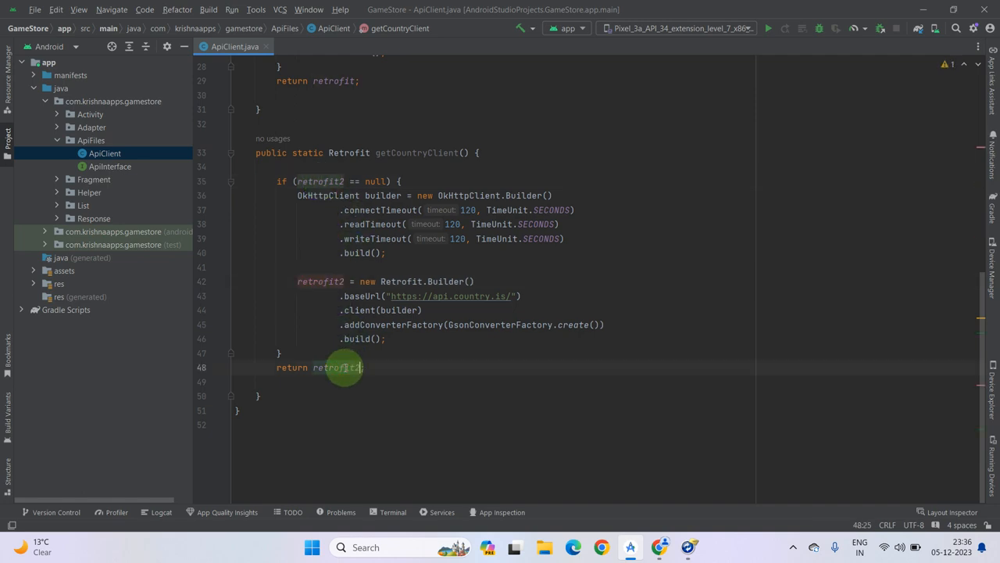
Review the finished getCountryClient method, highlighting its name.
left_click(428, 399)
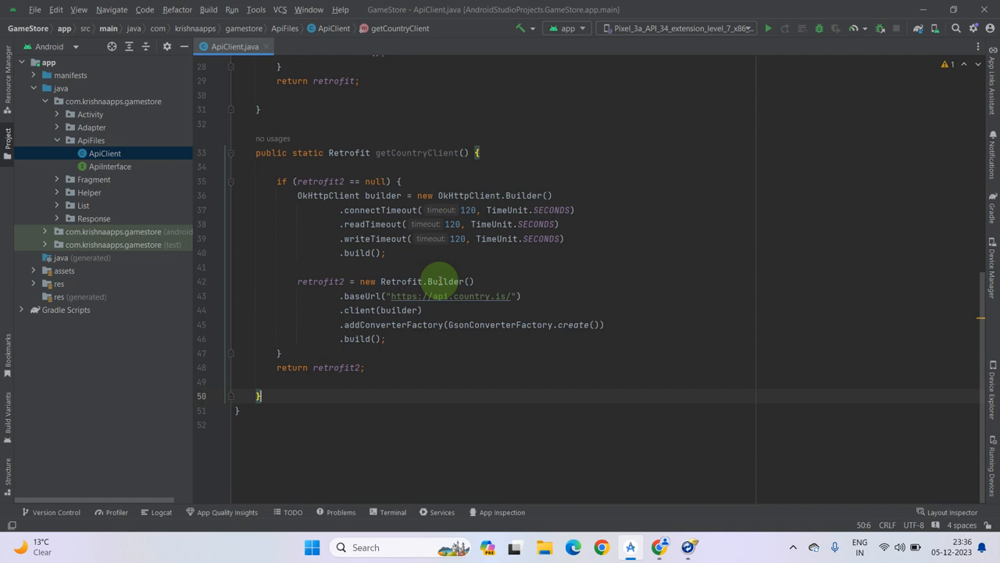
left_click(394, 382)
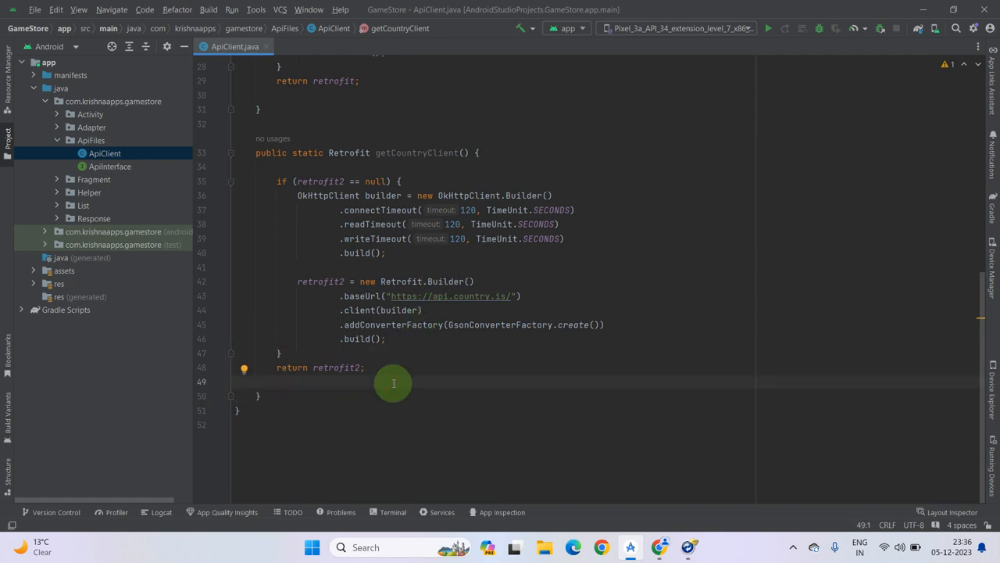
left_click_drag(376, 152, 472, 152)
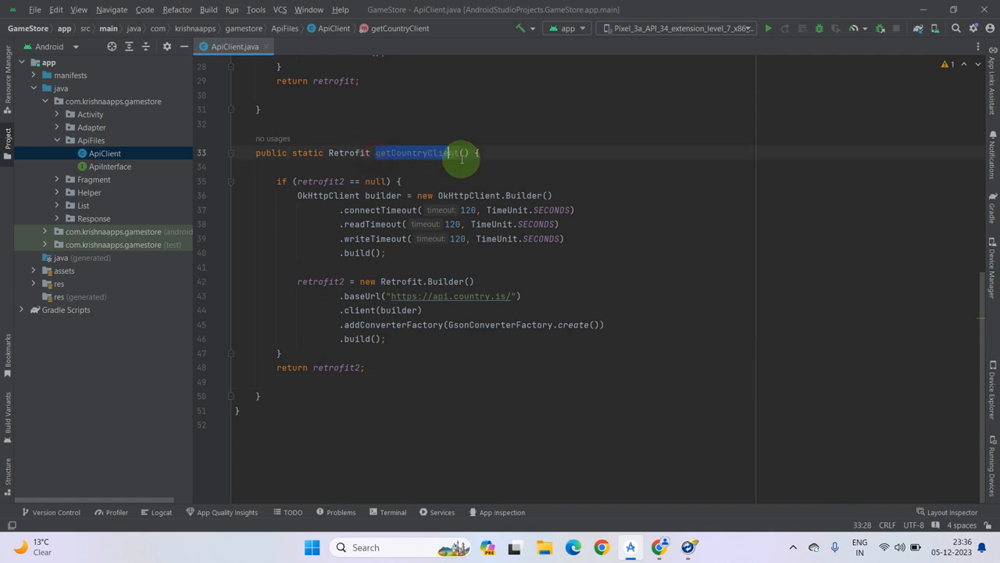
left_click(467, 152)
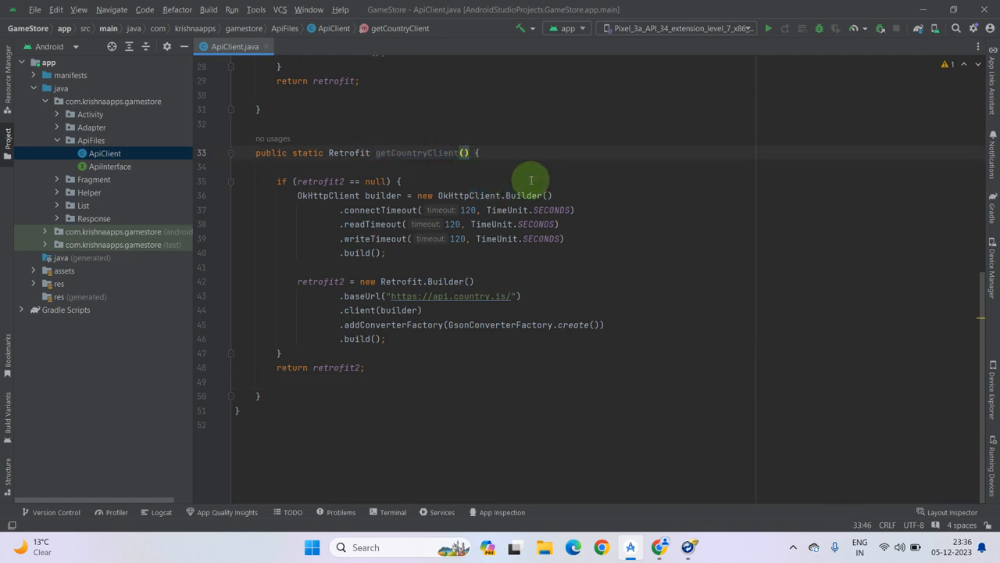
left_click(484, 155)
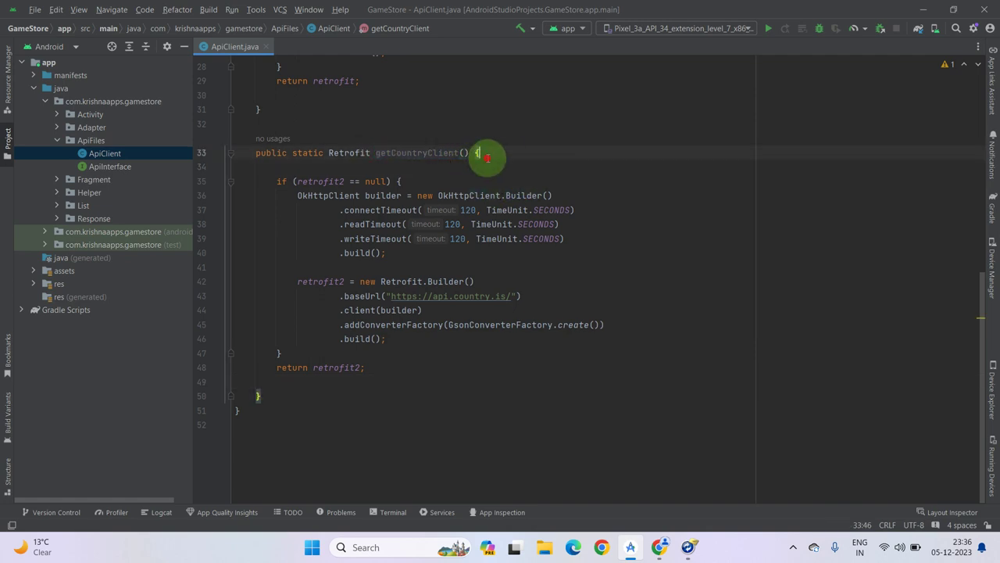
Check the mirrored phone's Locate Me result showing IN, then hide all windows to the desktop.
left_click(689, 547)
left_click(753, 482)
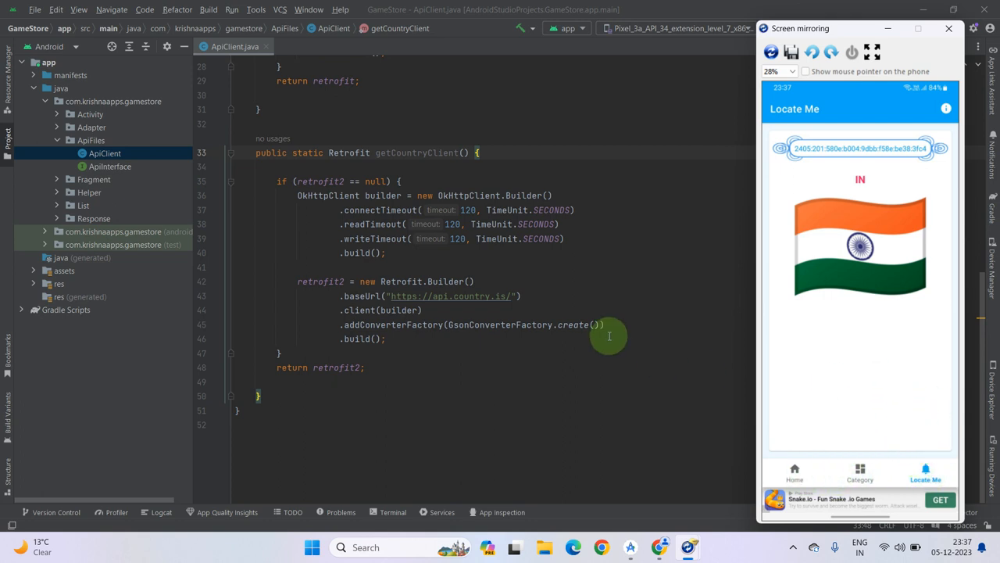
left_click(569, 284)
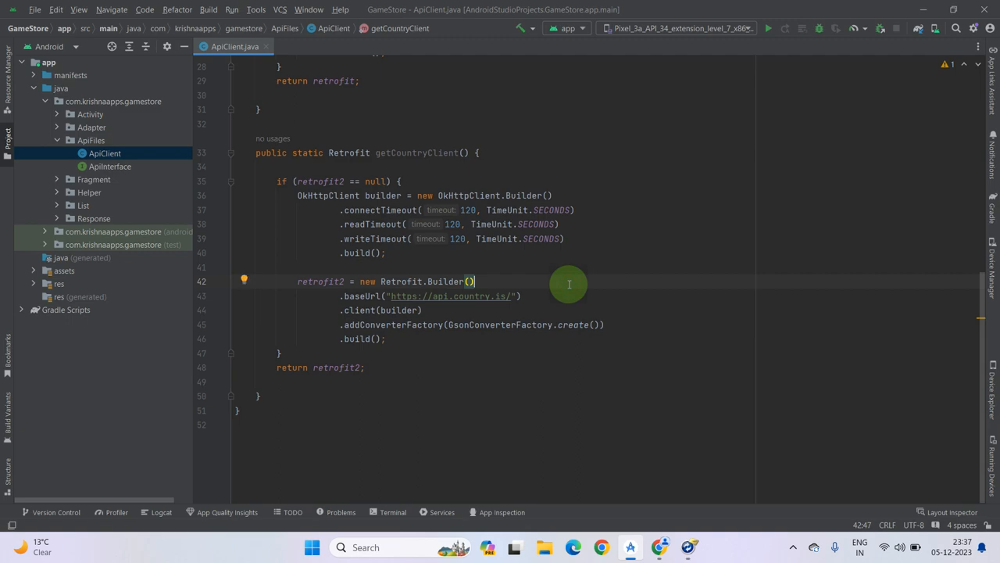
key("super+d")
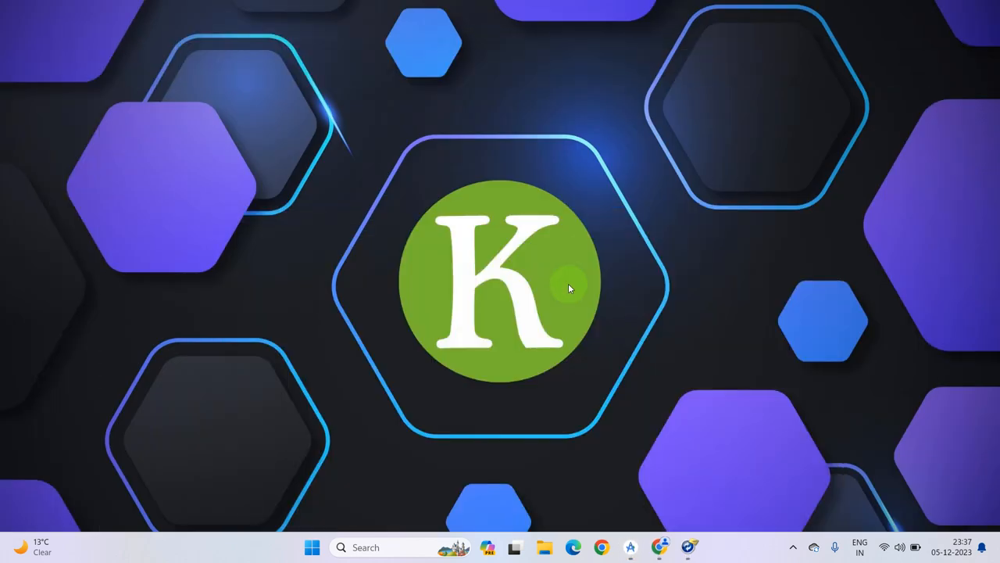